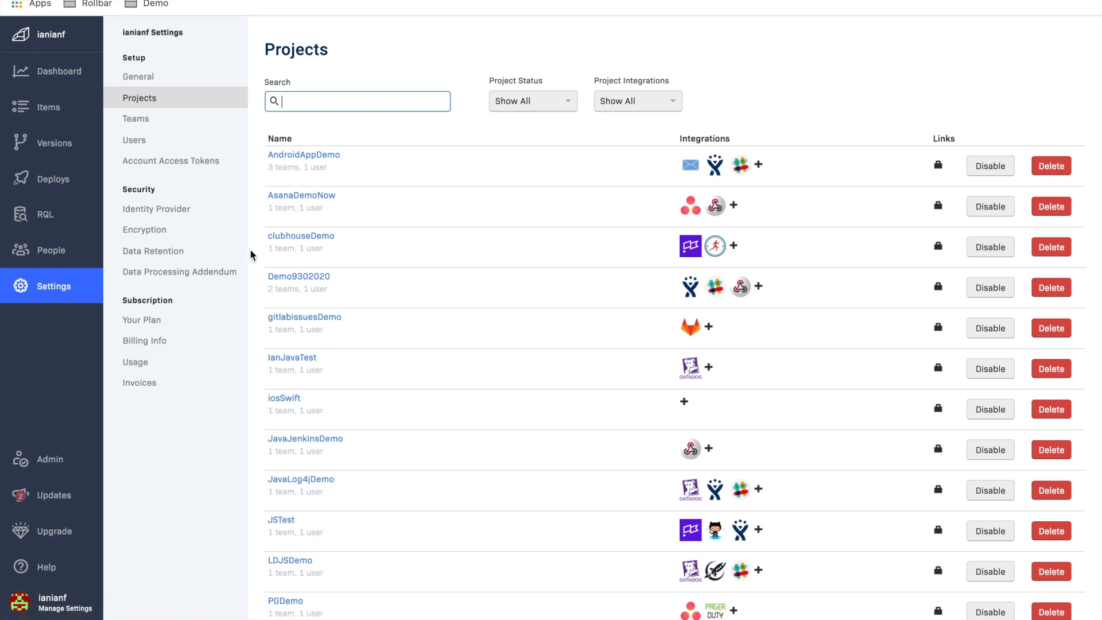
- Find the webhookDemo project and open the Webhook channel in its notification settings
{"action": "type", "text": "we"}
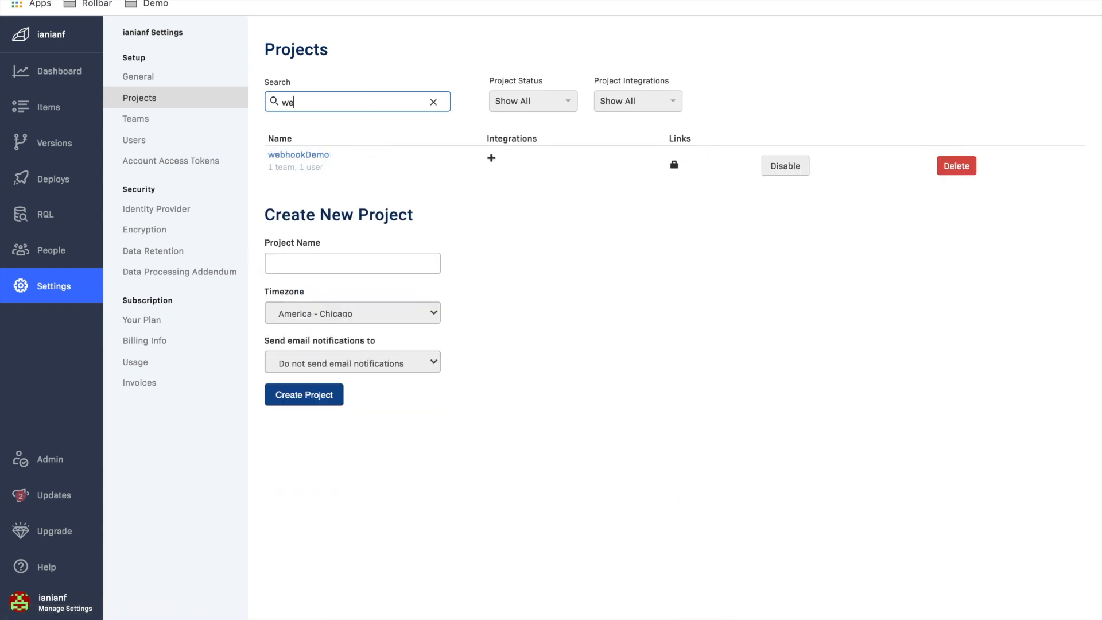
{"action": "left_click", "coordinate": [323, 159]}
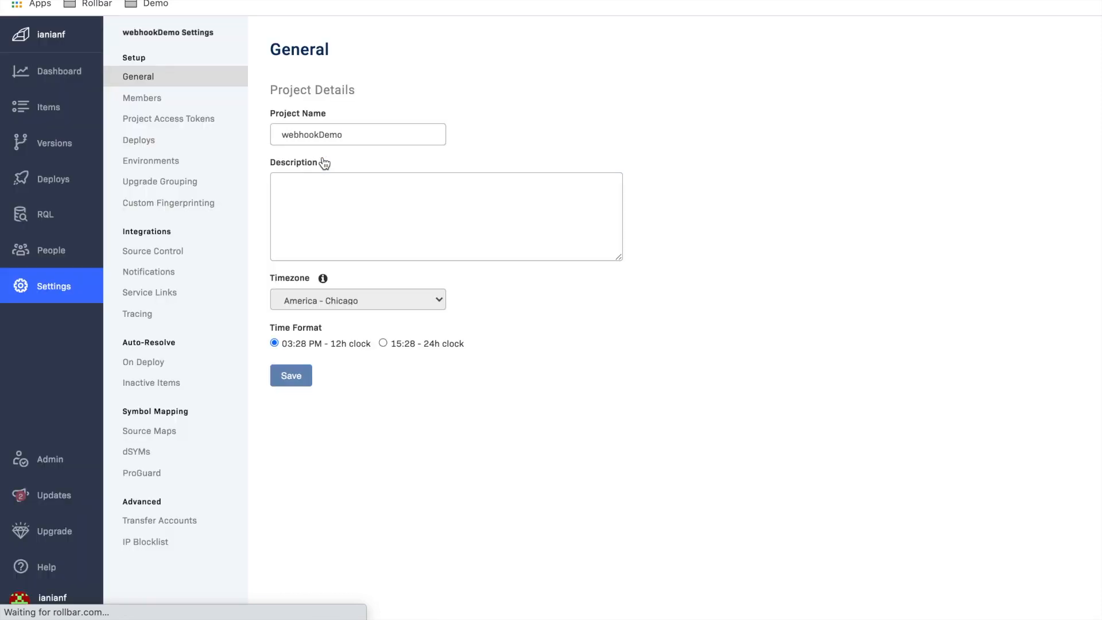
{"action": "left_click_drag", "start_coordinate": [184, 233], "coordinate": [123, 233]}
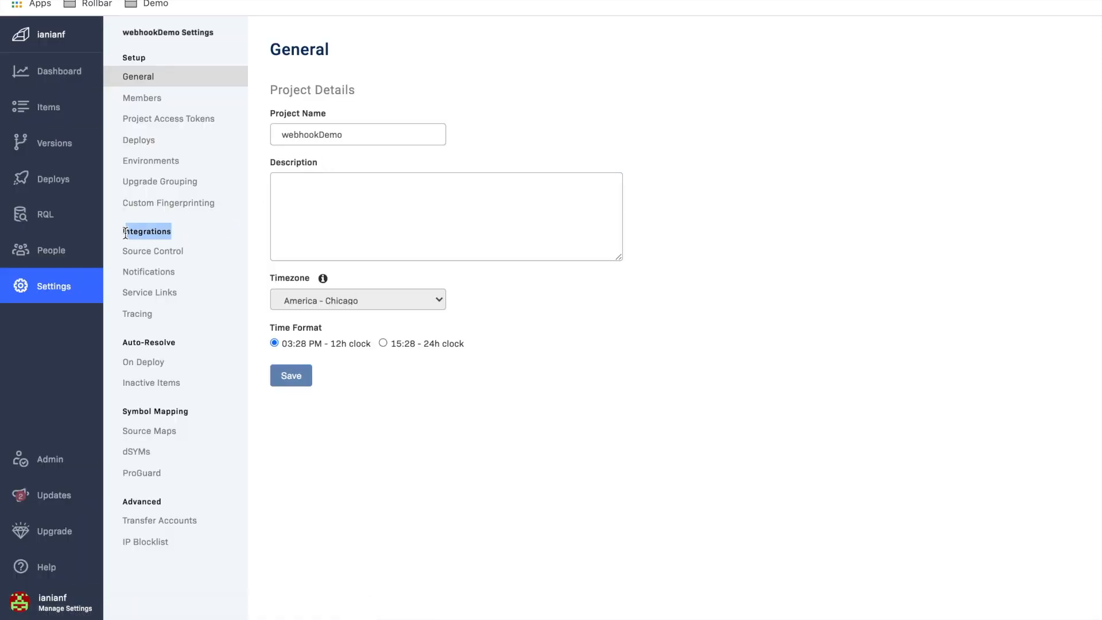
{"action": "left_click", "coordinate": [139, 279]}
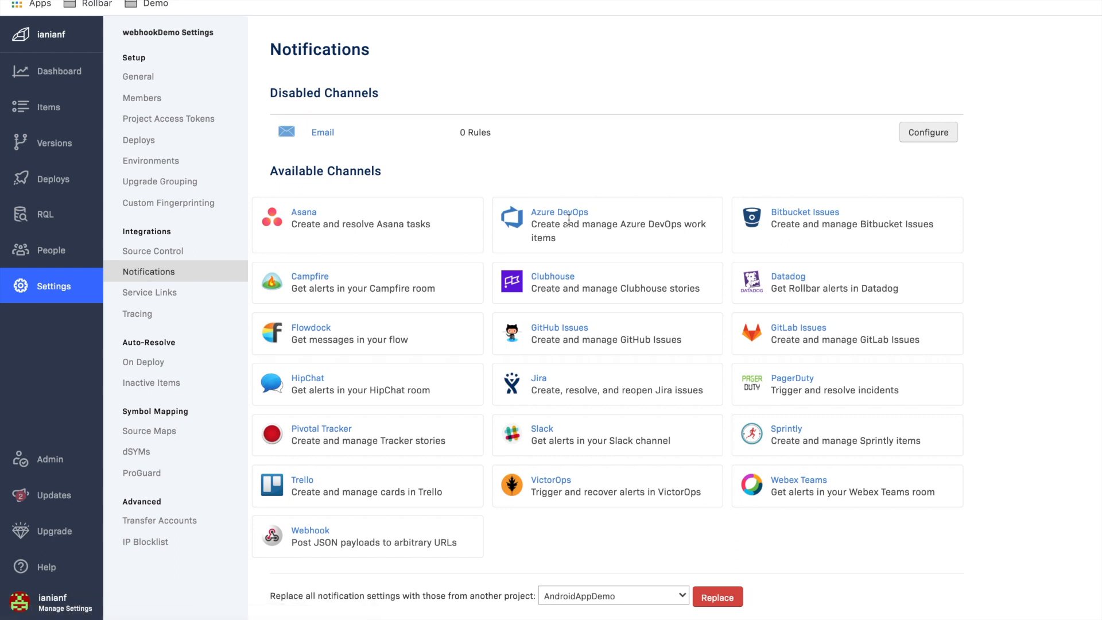
{"action": "left_click", "coordinate": [311, 532]}
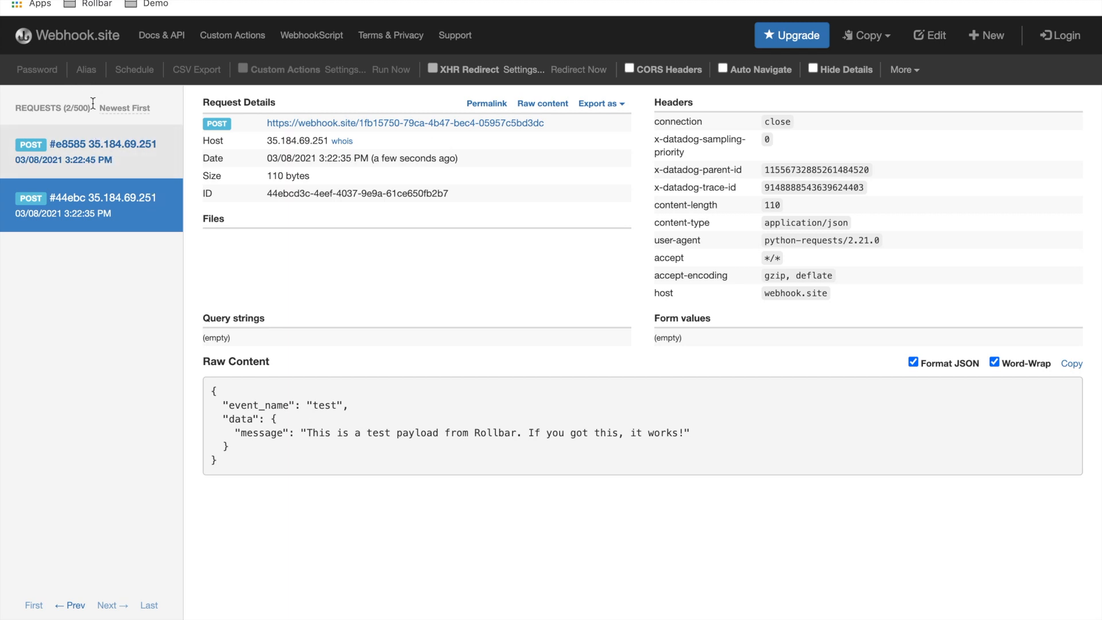
- Copy the POST request URL from Webhook.site and enable the Rollbar webhook integration with that URL
{"action": "left_click", "coordinate": [79, 0]}
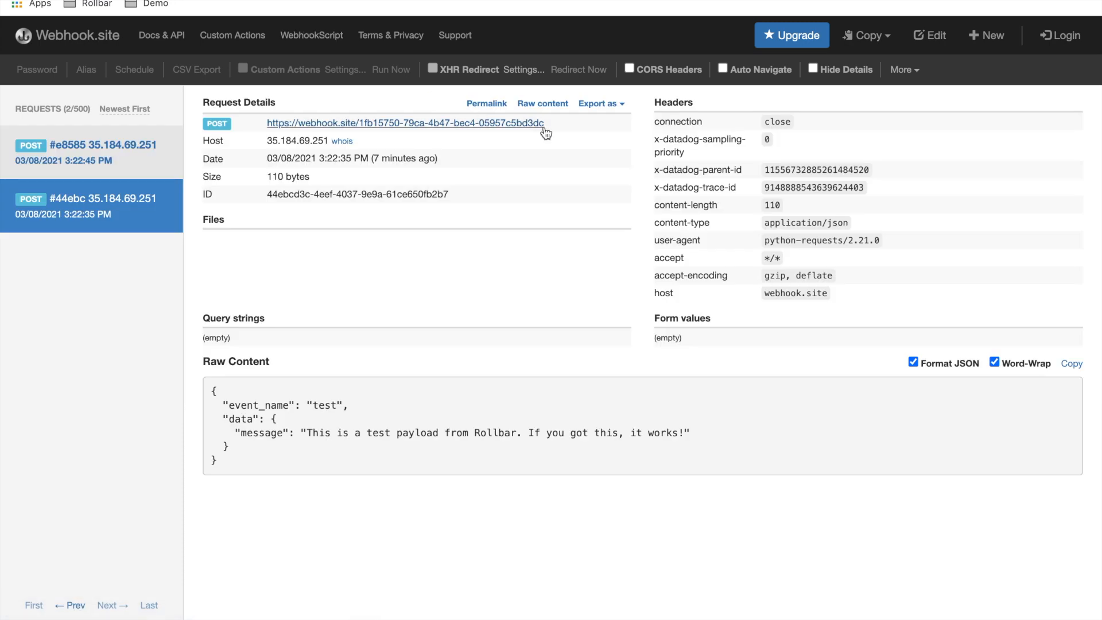
{"action": "left_click_drag", "start_coordinate": [549, 124], "coordinate": [267, 125]}
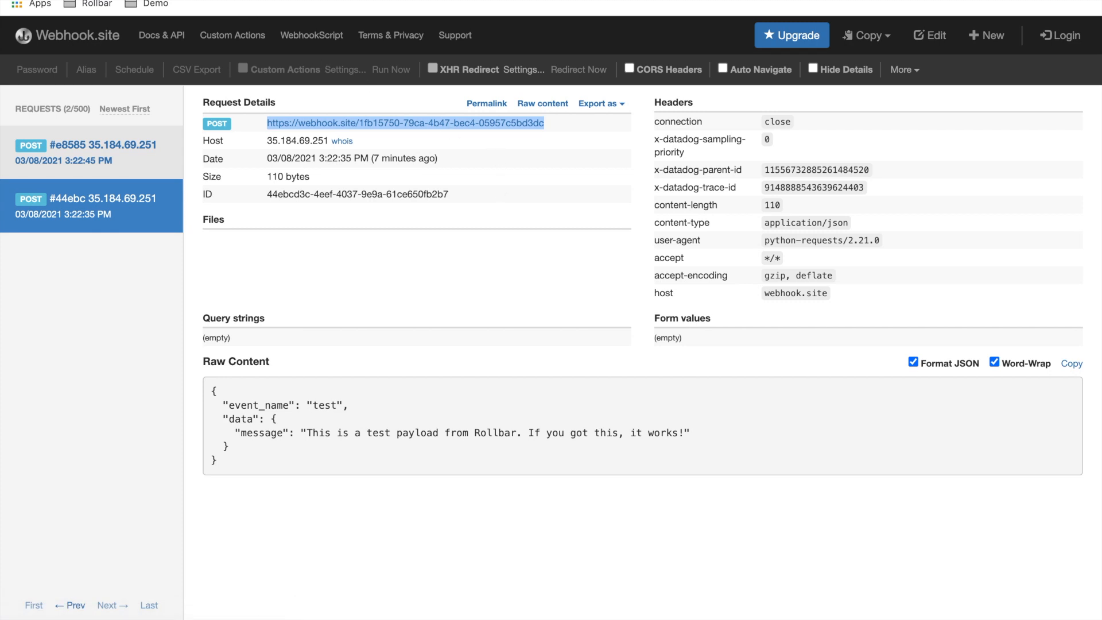
{"action": "left_click", "coordinate": [218, 0]}
{"action": "left_click", "coordinate": [443, 112]}
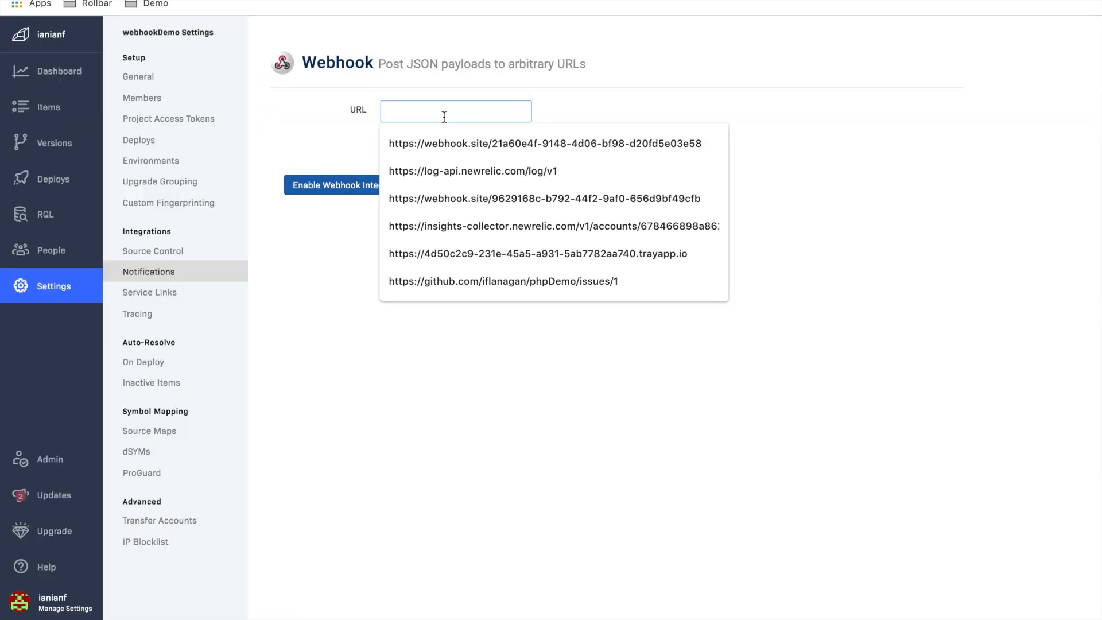
{"action": "key", "text": "ctrl+v"}
{"action": "left_click", "coordinate": [370, 185]}
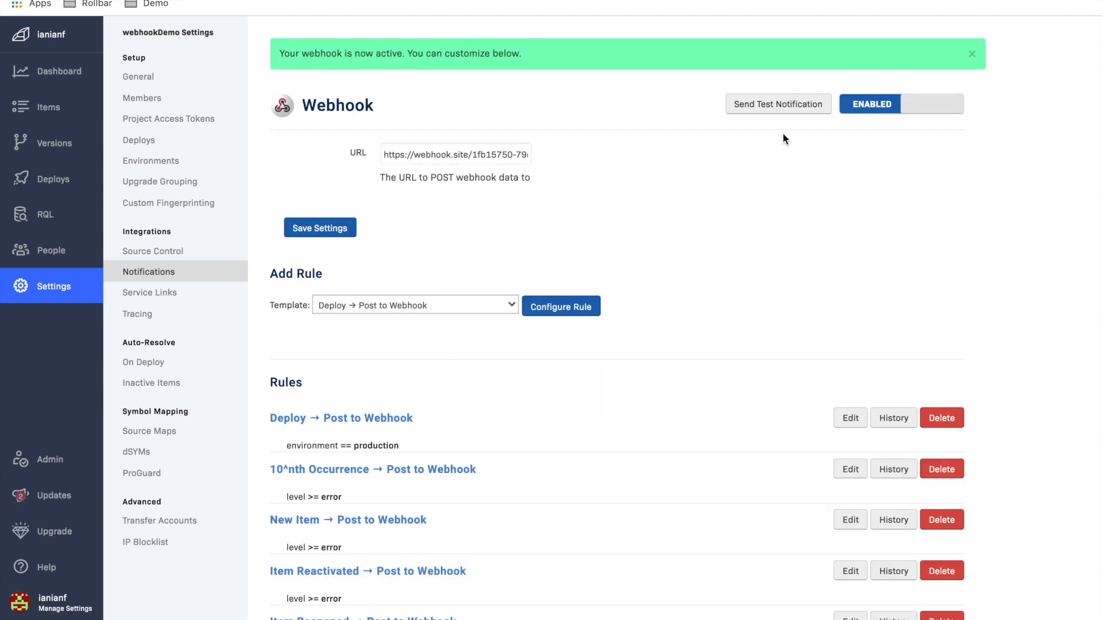
- Send a test notification from the webhook integration and inspect the newest request's payload in Webhook.site
{"action": "left_click", "coordinate": [792, 115]}
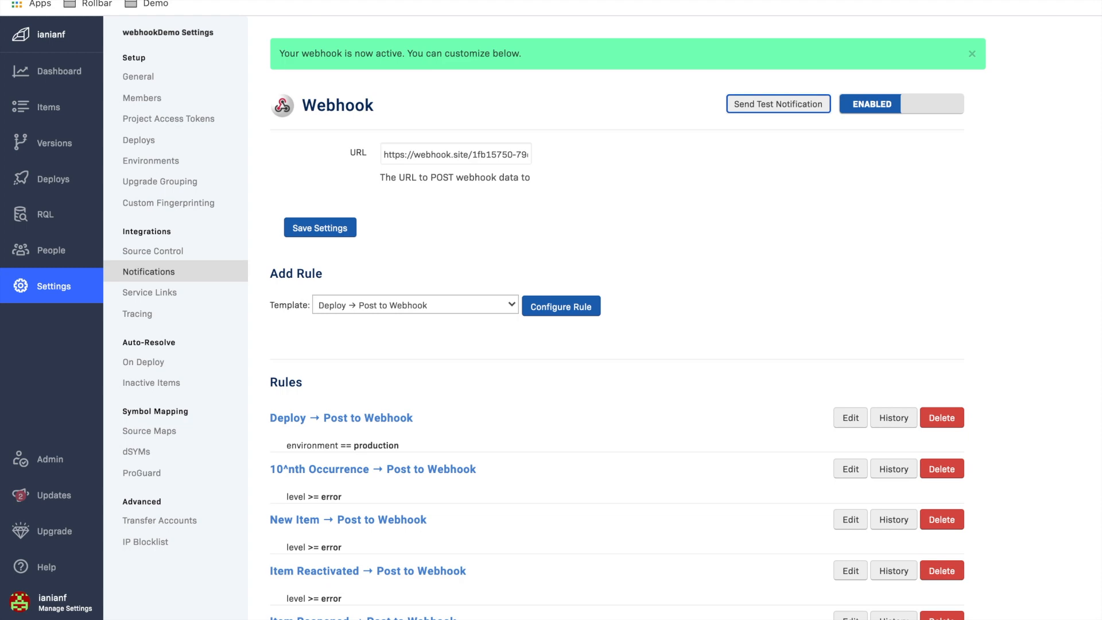
{"action": "key", "text": "ctrl+Tab"}
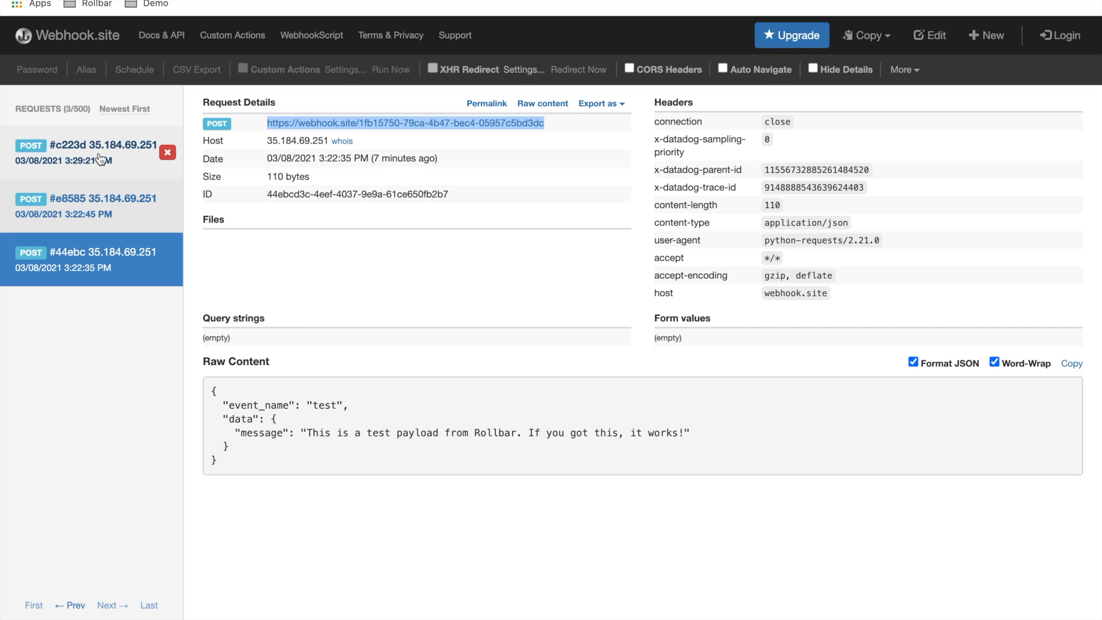
{"action": "left_click", "coordinate": [109, 159]}
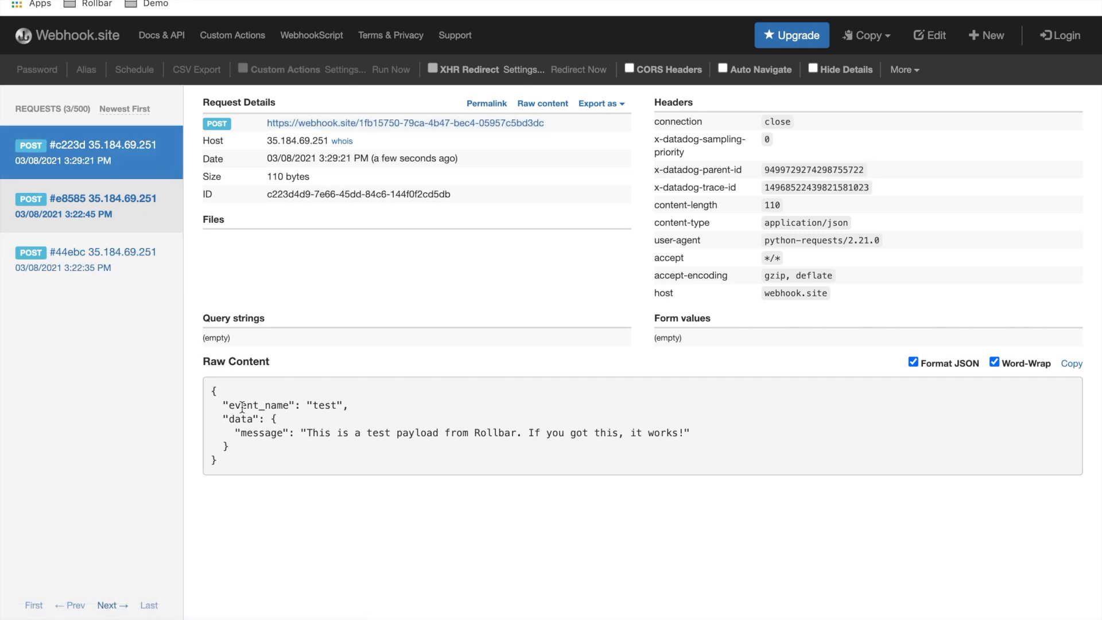
{"action": "left_click_drag", "start_coordinate": [236, 389], "coordinate": [304, 444]}
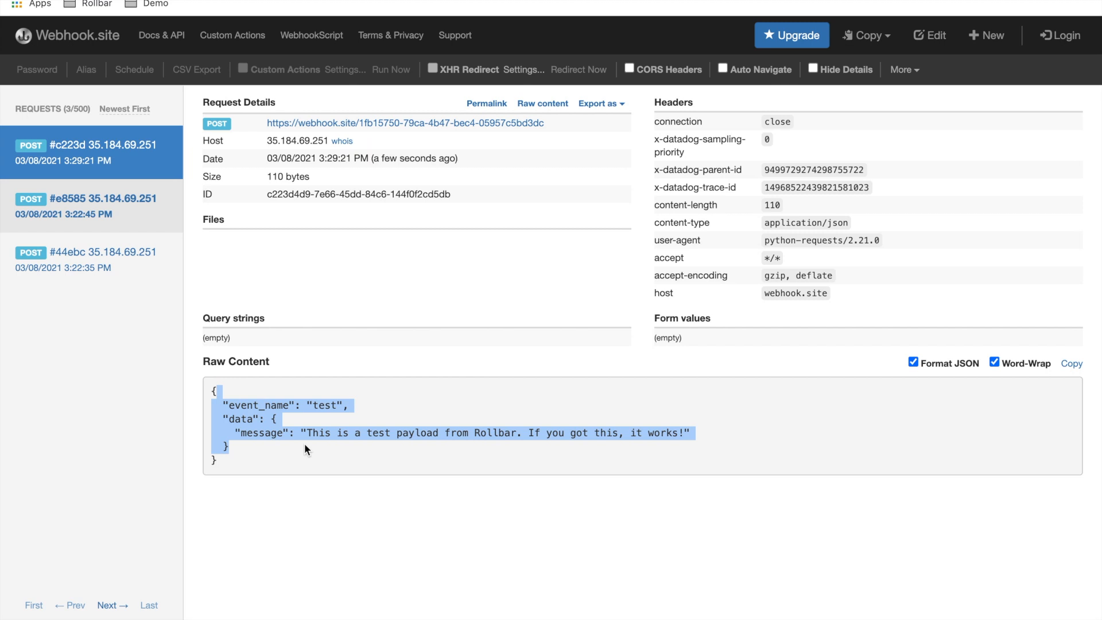
{"action": "left_click", "coordinate": [295, 271]}
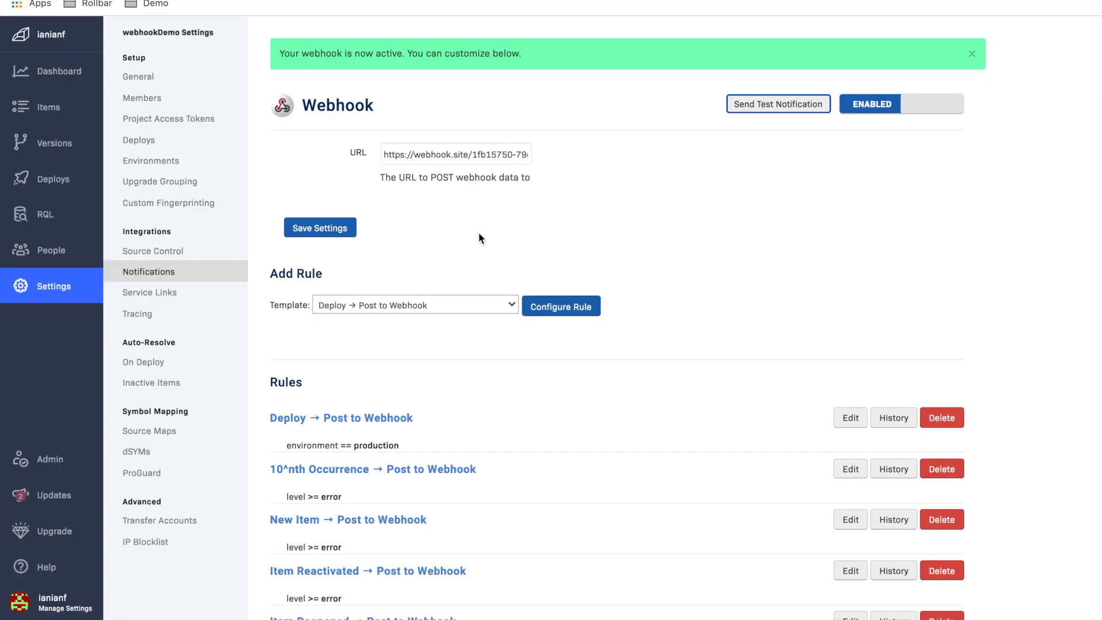
{"action": "left_click", "coordinate": [479, 234]}
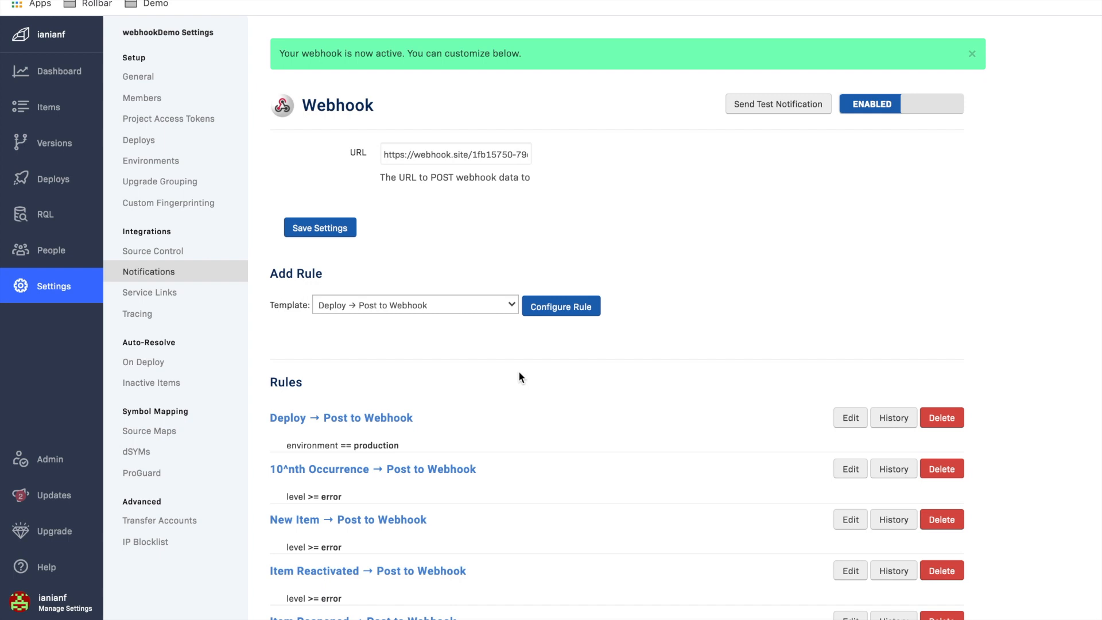
- Try adding an environment == production filter to the New Item webhook rule
{"action": "scroll", "coordinate": [521, 377], "scroll_direction": "down", "scroll_amount": 3}
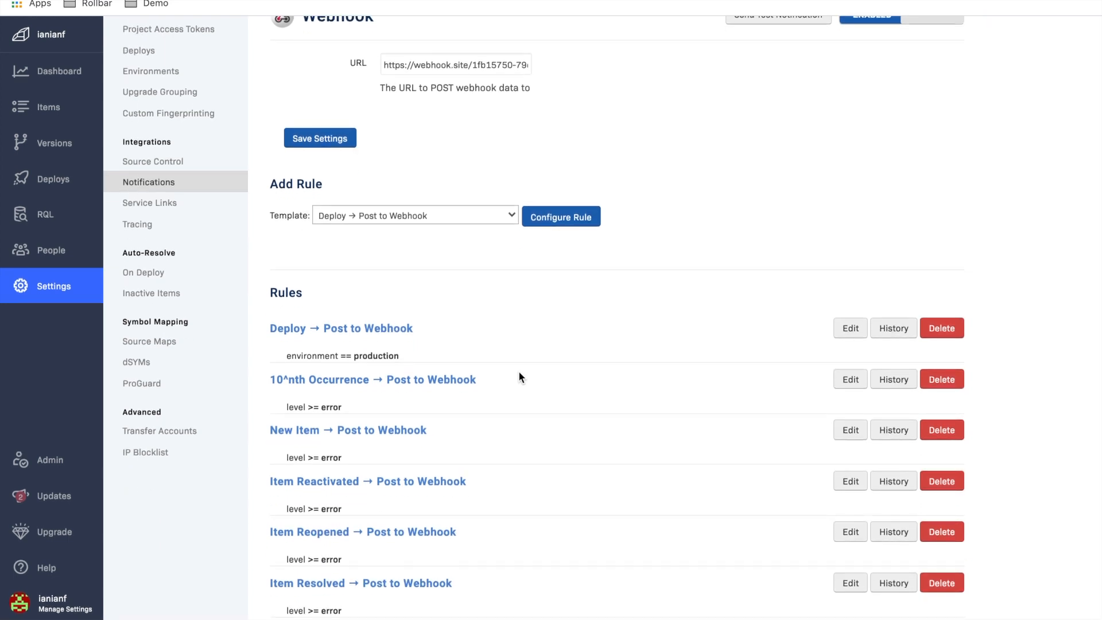
{"action": "left_click", "coordinate": [851, 432]}
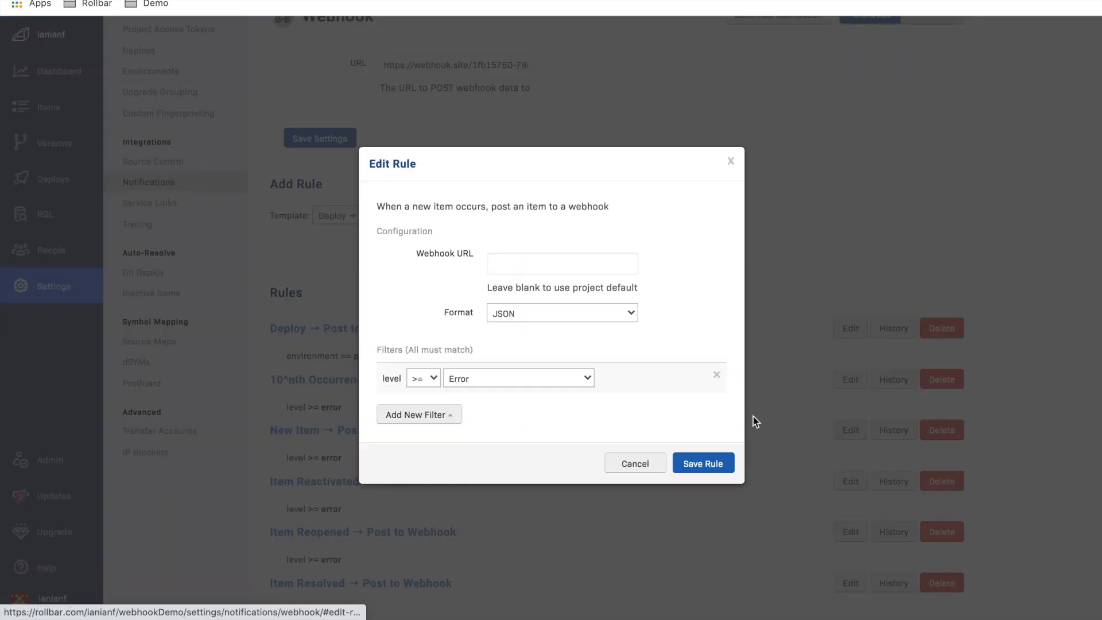
{"action": "left_click", "coordinate": [452, 417]}
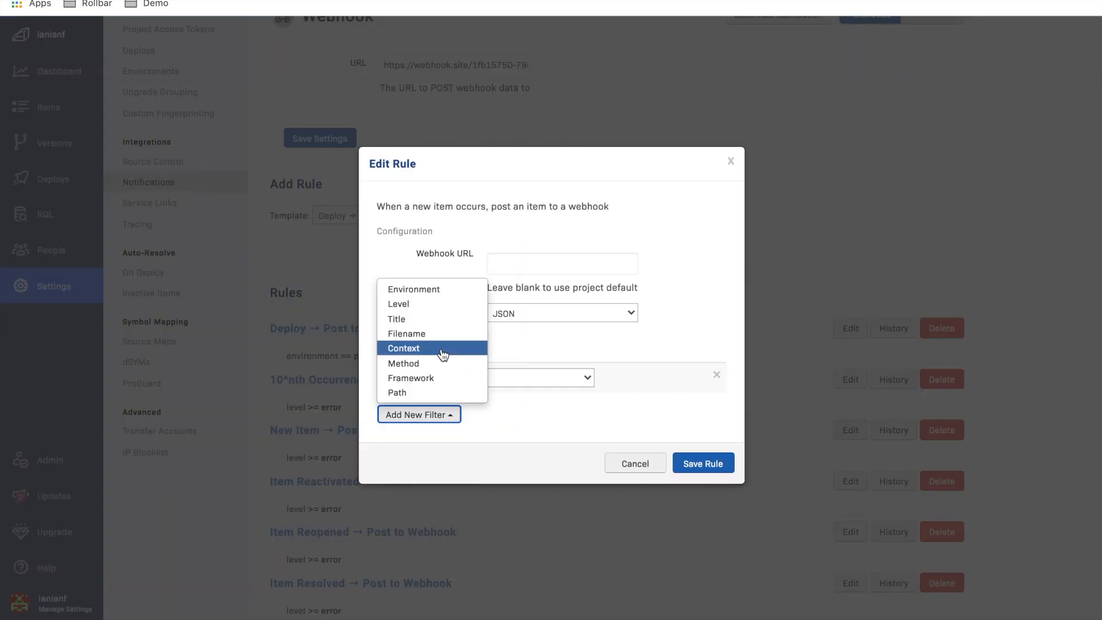
{"action": "left_click", "coordinate": [448, 292]}
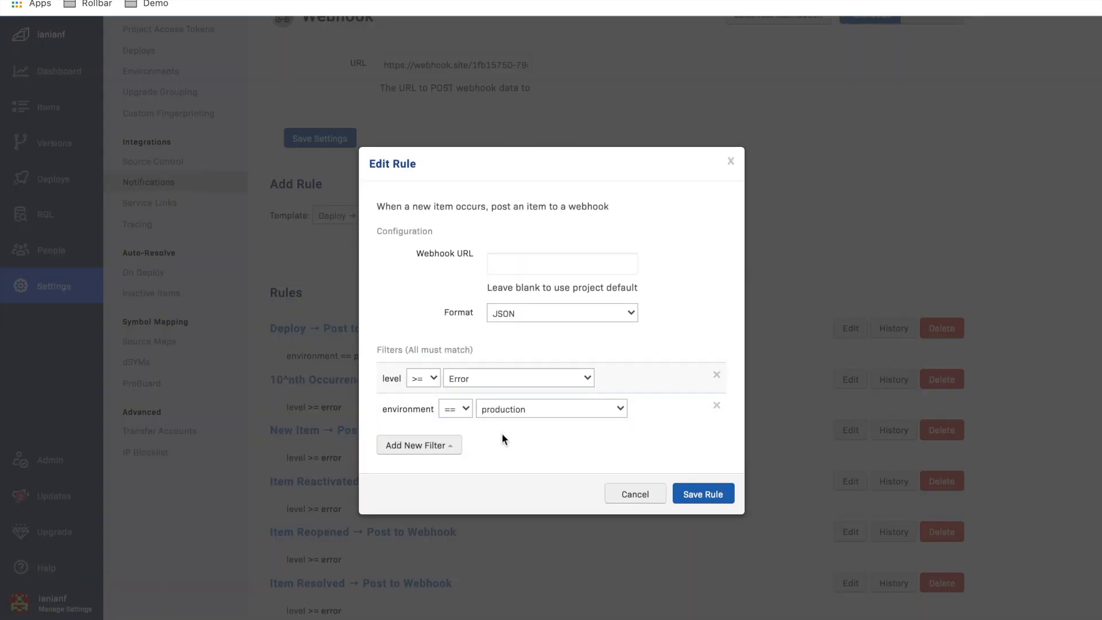
- Try adding a stacktrace method filter for checkout to the rule, and cancel the rule edit
{"action": "left_click", "coordinate": [452, 452]}
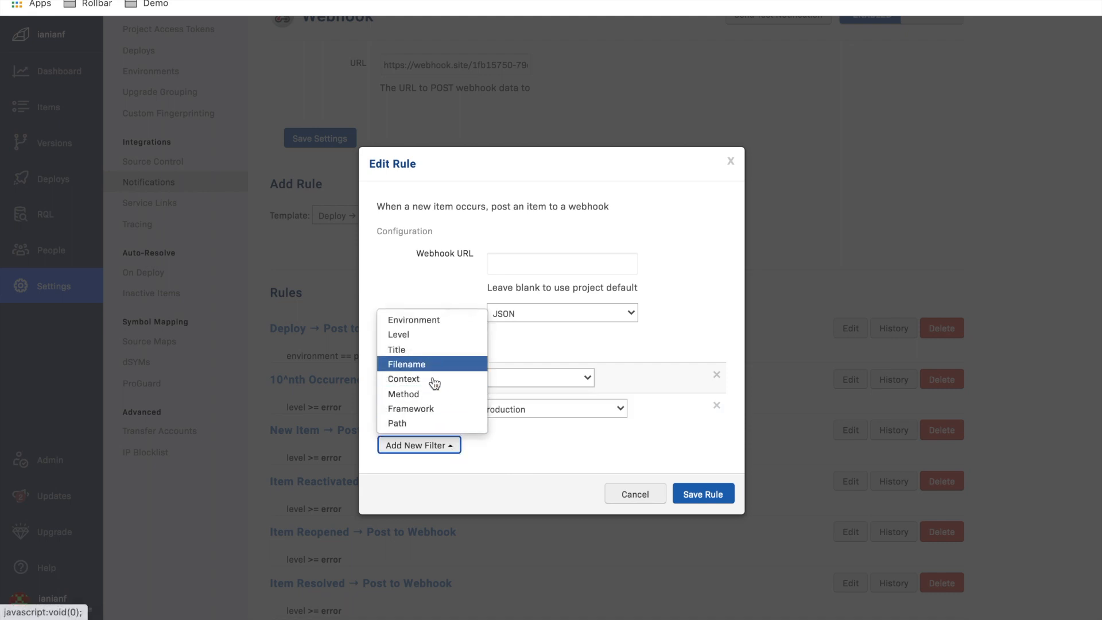
{"action": "left_click", "coordinate": [433, 393]}
{"action": "left_click", "coordinate": [547, 450]}
{"action": "type", "text": "checkout"}
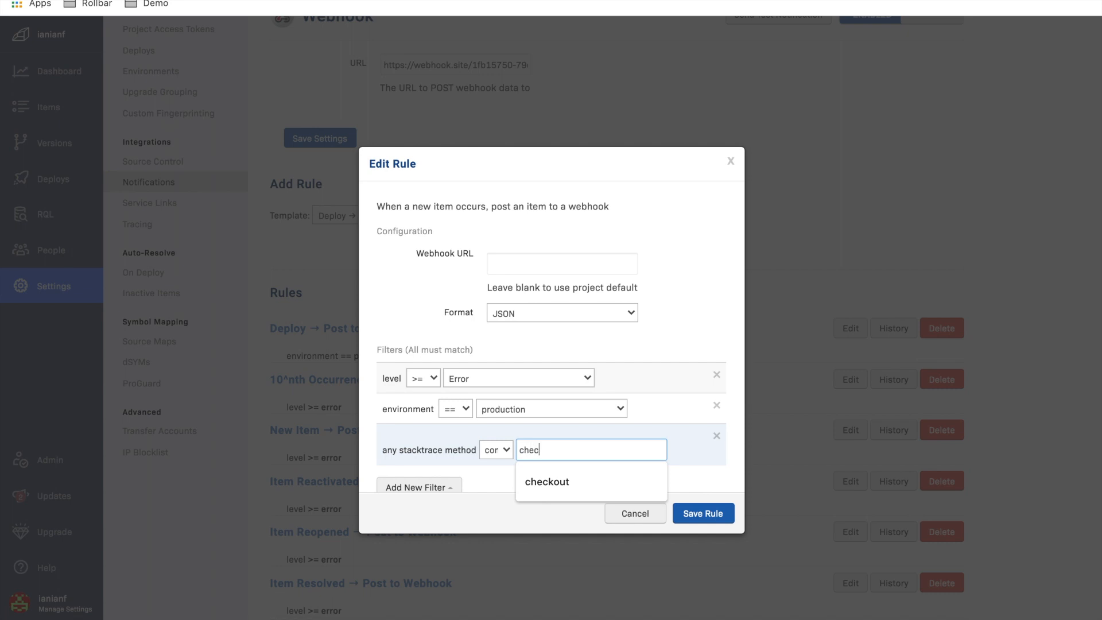
{"action": "left_click", "coordinate": [529, 479]}
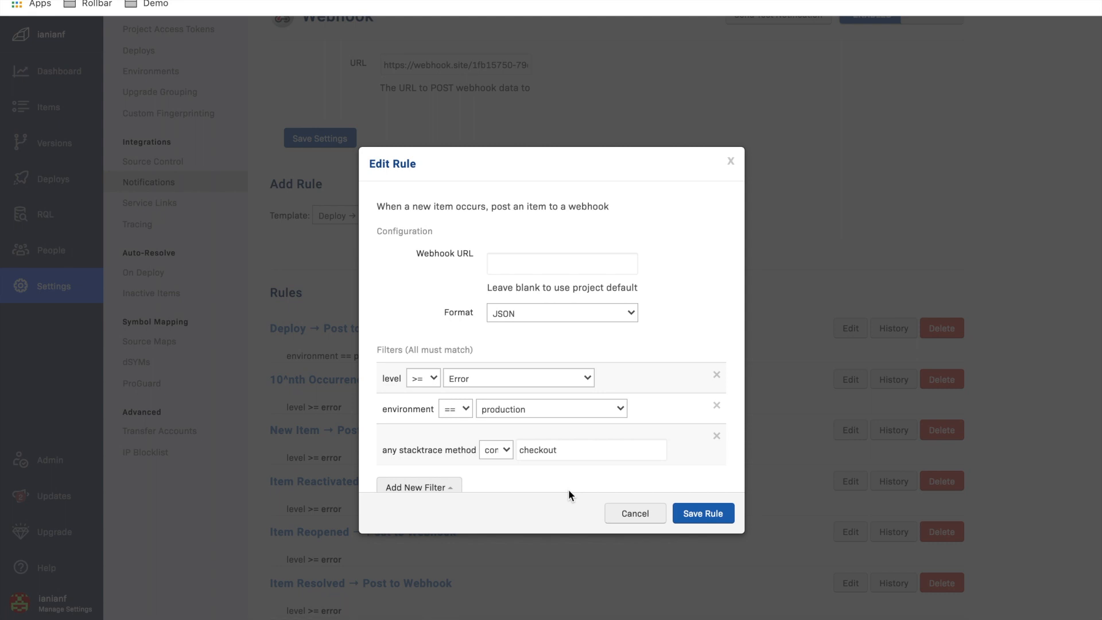
{"action": "left_click", "coordinate": [633, 514]}
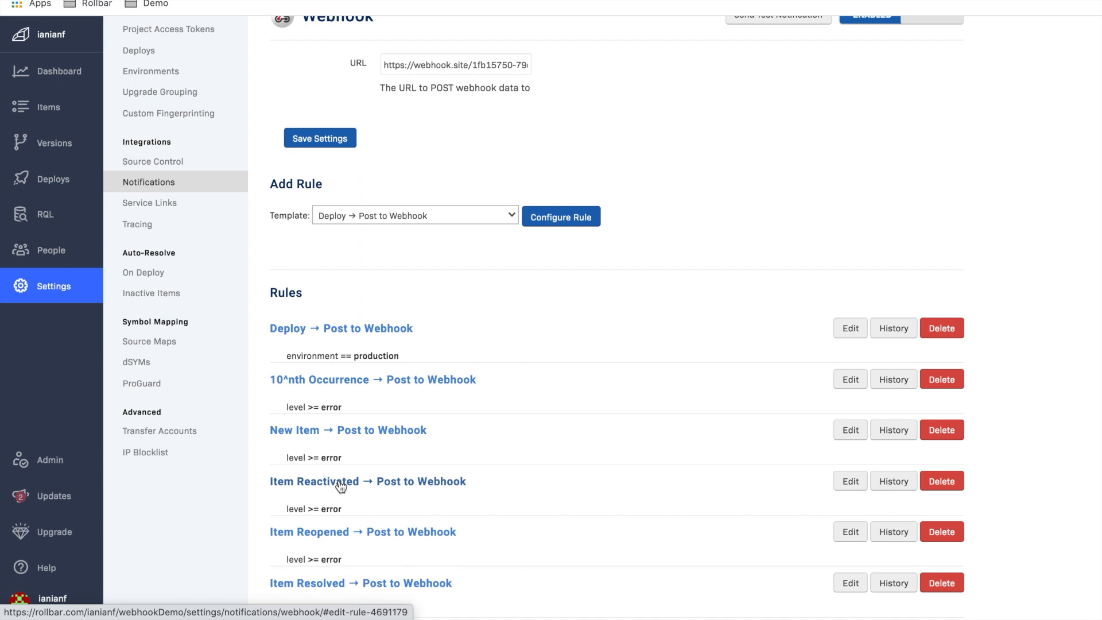
{"action": "scroll", "coordinate": [340, 564], "scroll_direction": "down", "scroll_amount": 1}
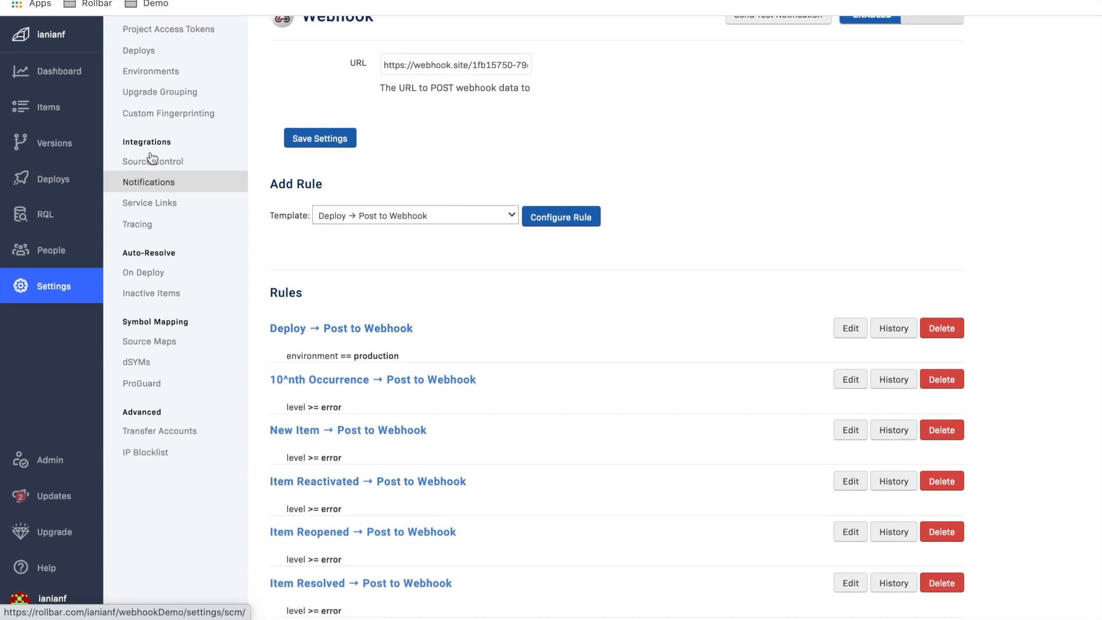
- Mark both items of the webhookDemo project as resolved in the Items list
{"action": "left_click", "coordinate": [51, 113]}
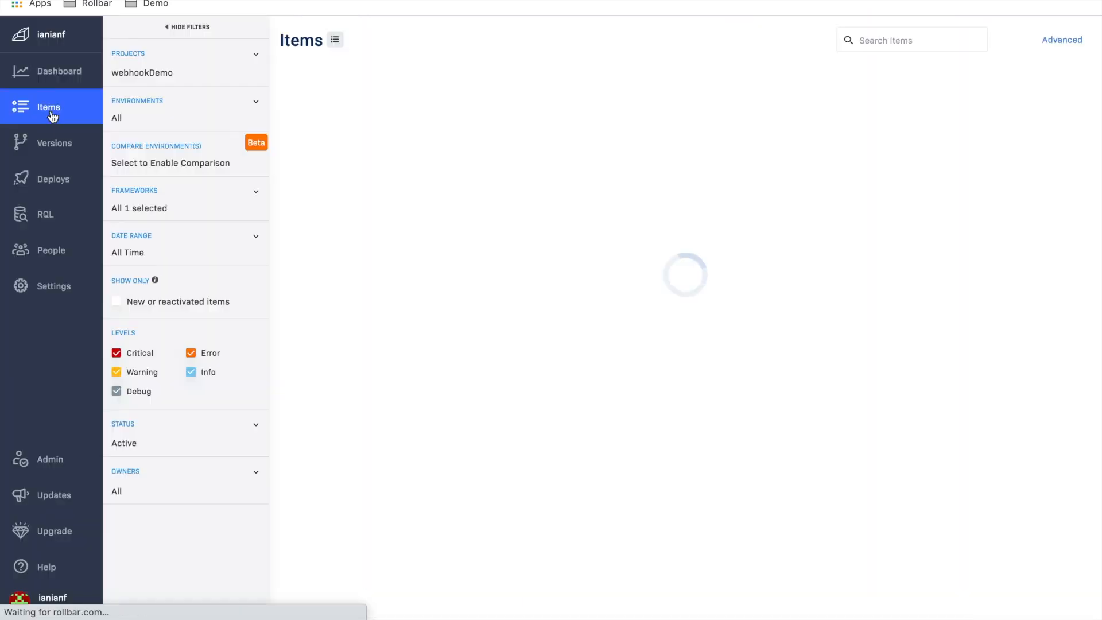
{"action": "left_click", "coordinate": [287, 82]}
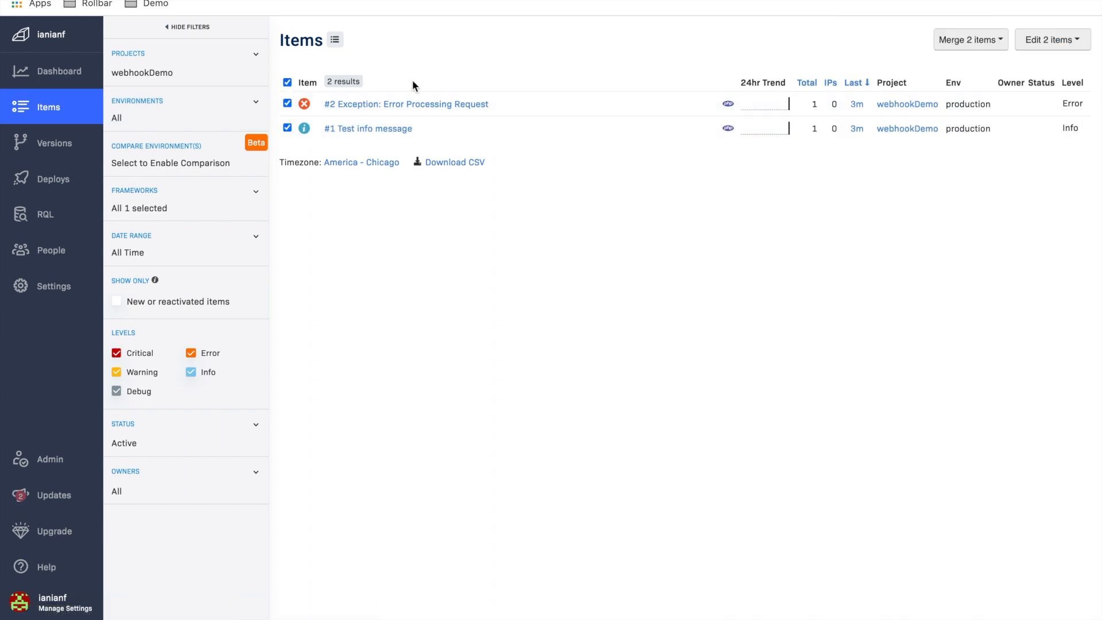
{"action": "left_click", "coordinate": [1078, 42]}
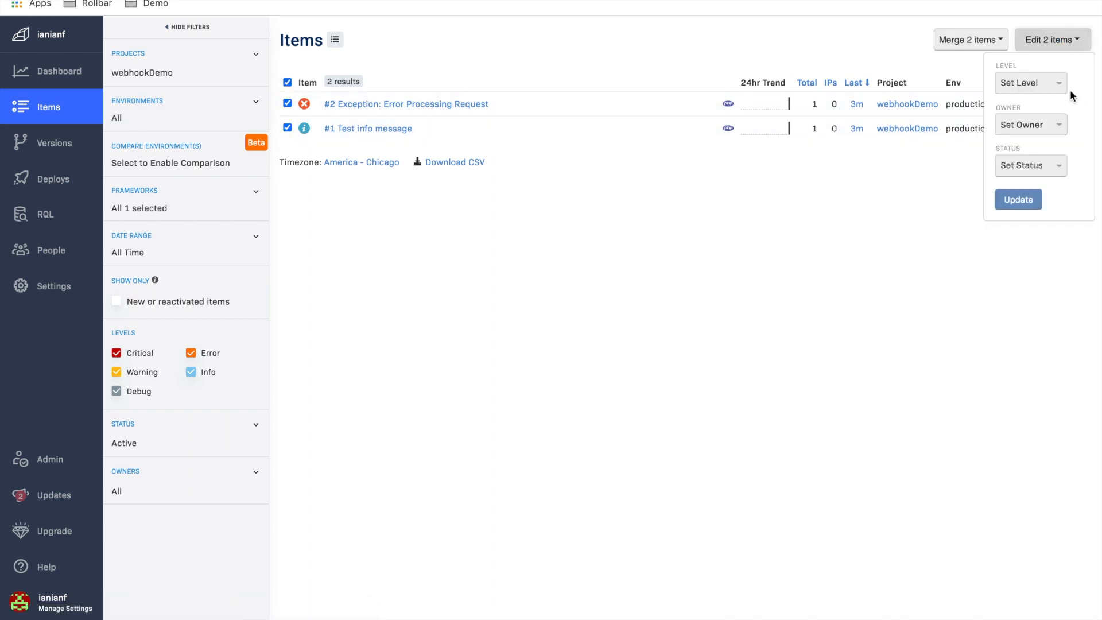
{"action": "left_click", "coordinate": [1059, 165]}
{"action": "left_click", "coordinate": [1043, 211]}
{"action": "left_click", "coordinate": [1023, 205]}
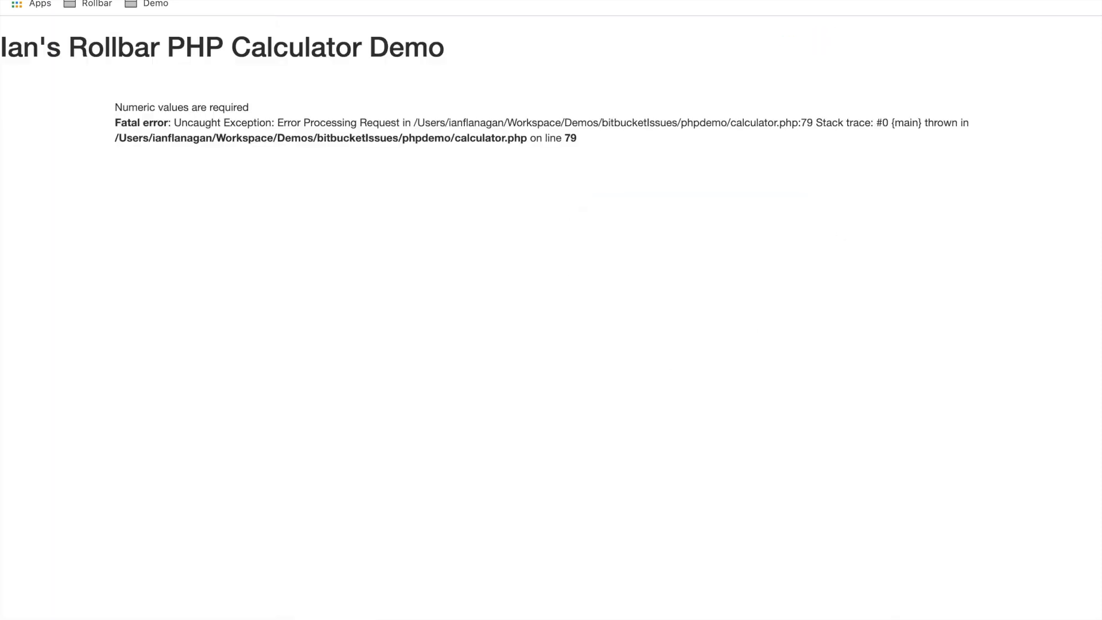
- Switch to the PHP calculator demo and submit the values 1 and a to trigger an error
{"action": "left_click", "coordinate": [155, 115]}
{"action": "type", "text": "1"}
{"action": "left_click", "coordinate": [303, 113]}
{"action": "type", "text": "a"}
{"action": "left_click", "coordinate": [417, 115]}
- Check the Rollbar Items list and examine the JSON payload of the newest request in Webhook.site
{"action": "key", "text": "ctrl+Tab"}
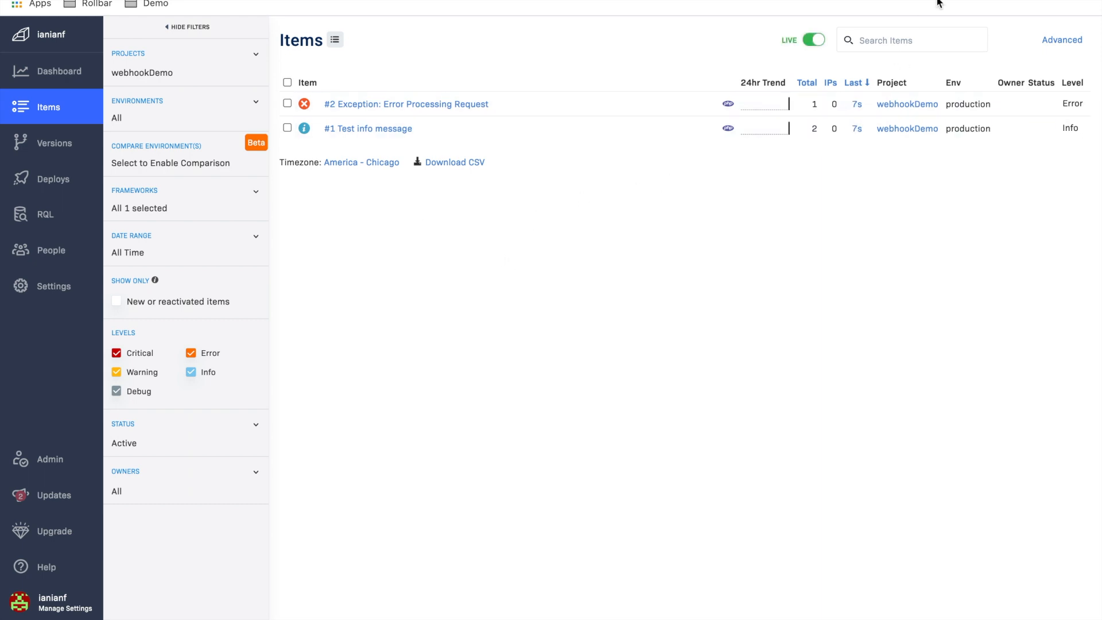
{"action": "key", "text": "ctrl+Tab"}
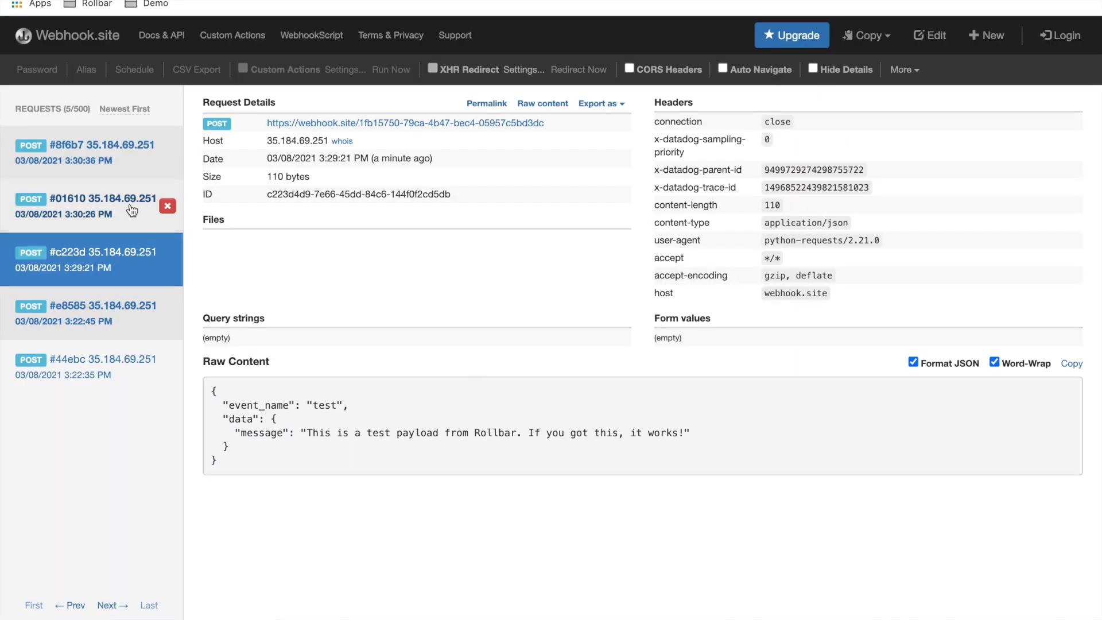
{"action": "left_click", "coordinate": [80, 156]}
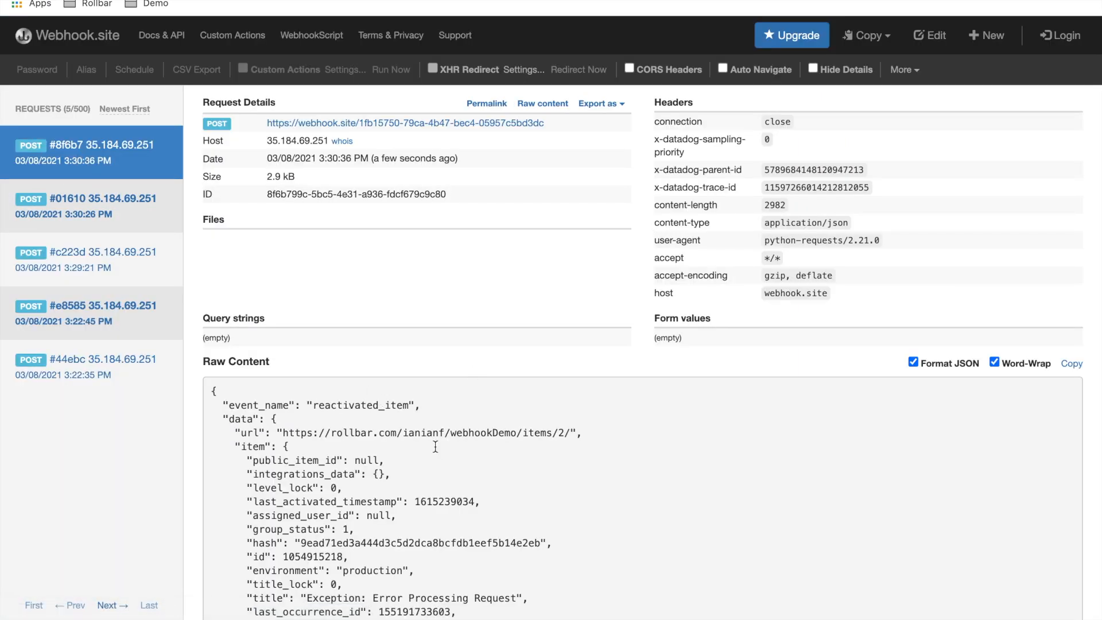
{"action": "scroll", "coordinate": [414, 431], "scroll_direction": "down", "scroll_amount": 5}
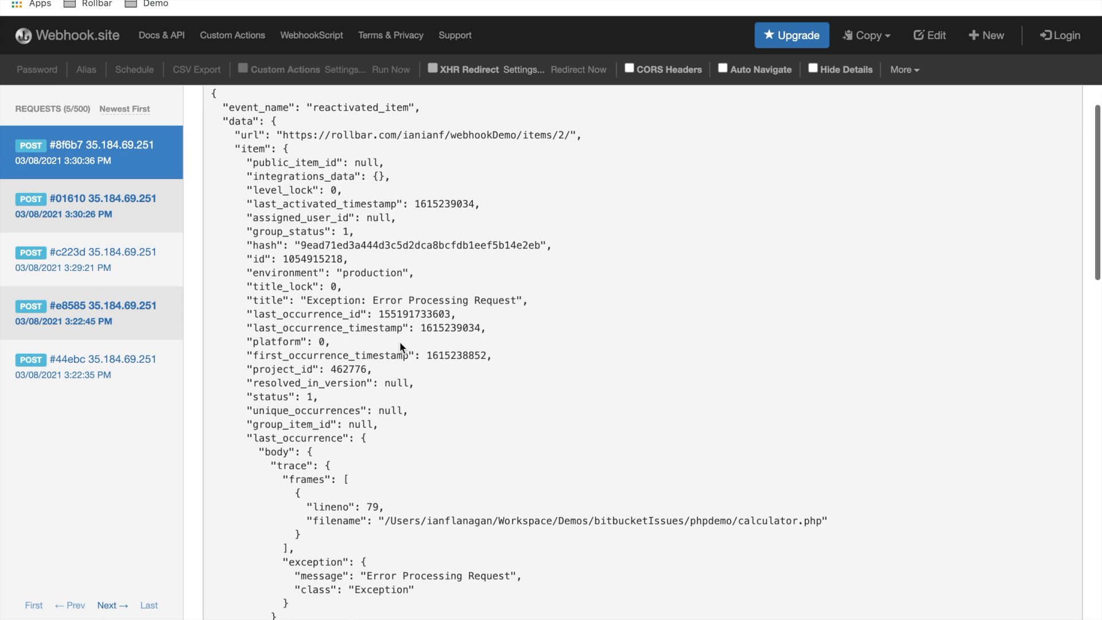
{"action": "left_click_drag", "start_coordinate": [245, 135], "coordinate": [416, 406]}
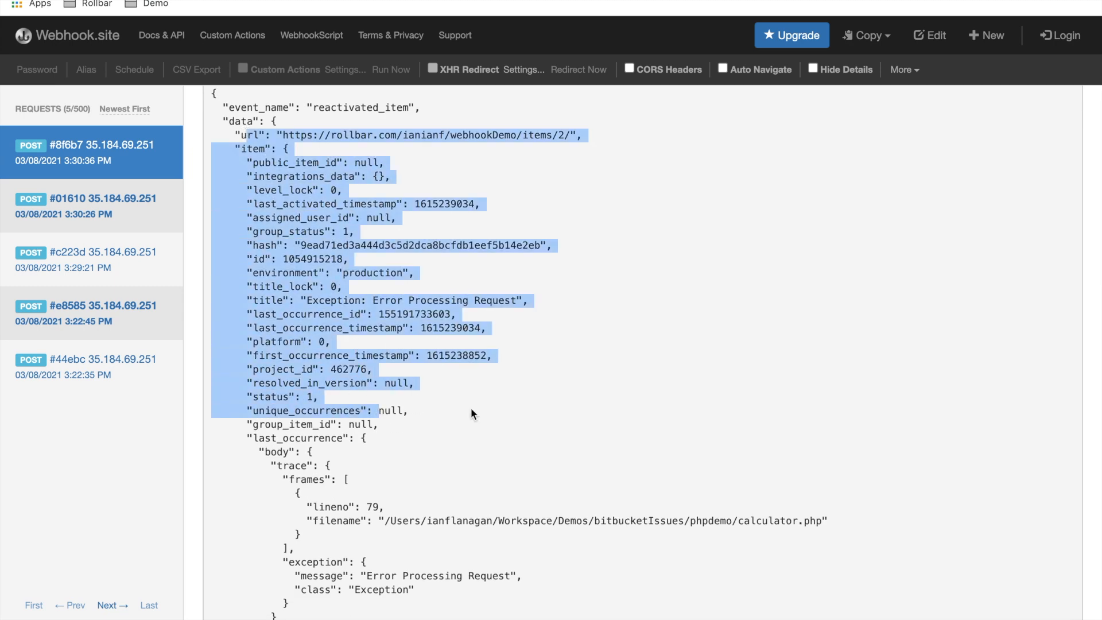
{"action": "left_click", "coordinate": [483, 415]}
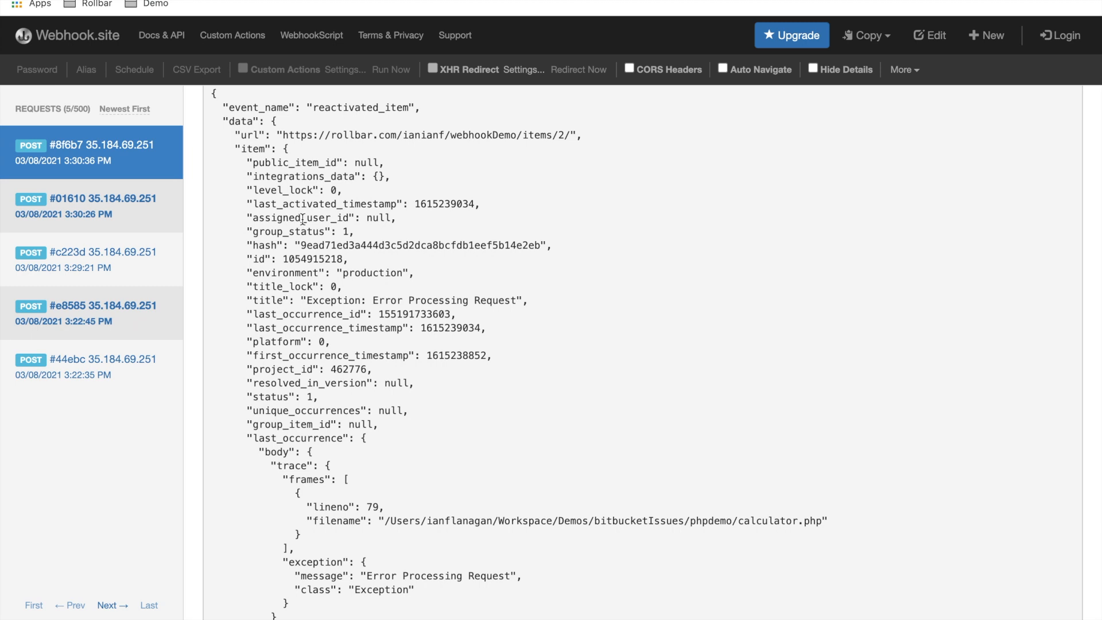
{"action": "key", "text": "ctrl+Tab"}
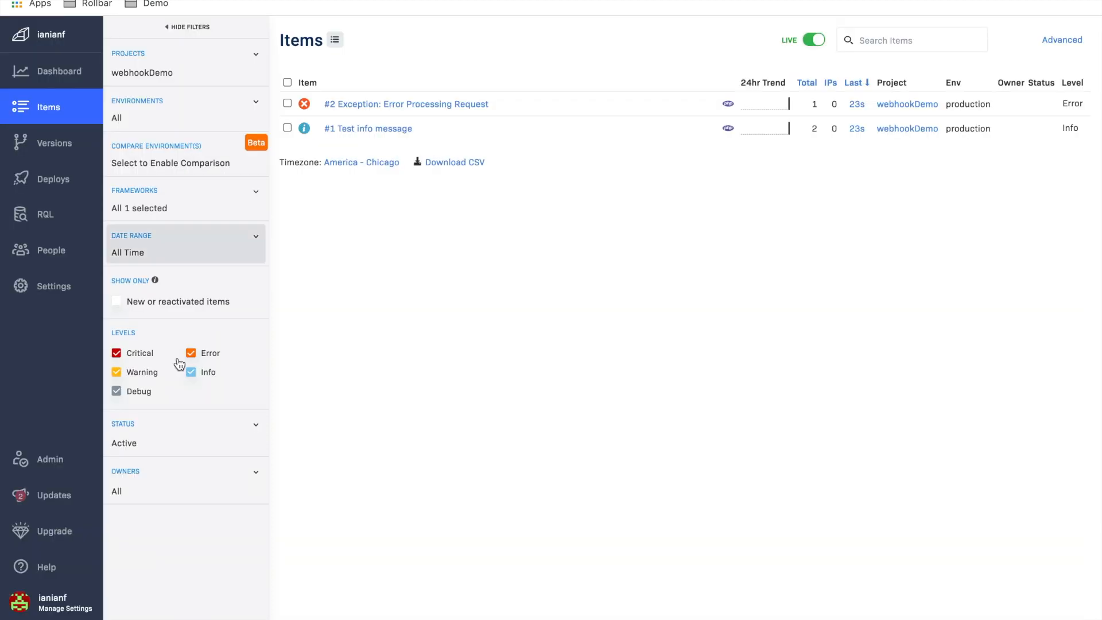
- Filter the account's projects by w, open the webhookDemo project's notification settings and review the available channels
{"action": "left_click", "coordinate": [49, 288]}
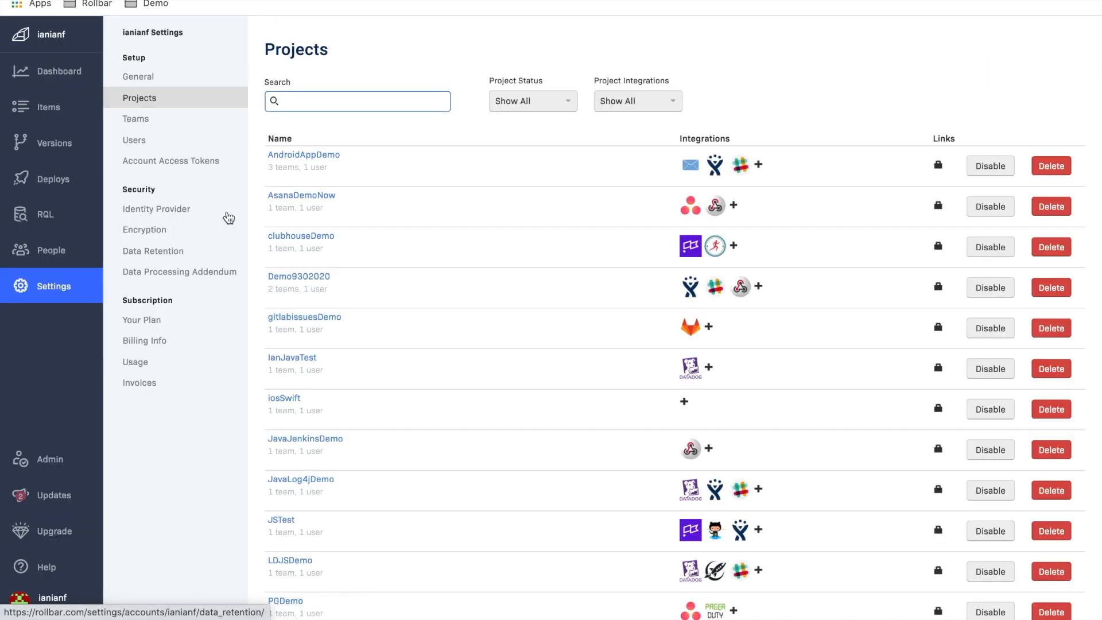
{"action": "left_click", "coordinate": [348, 104]}
{"action": "type", "text": "w"}
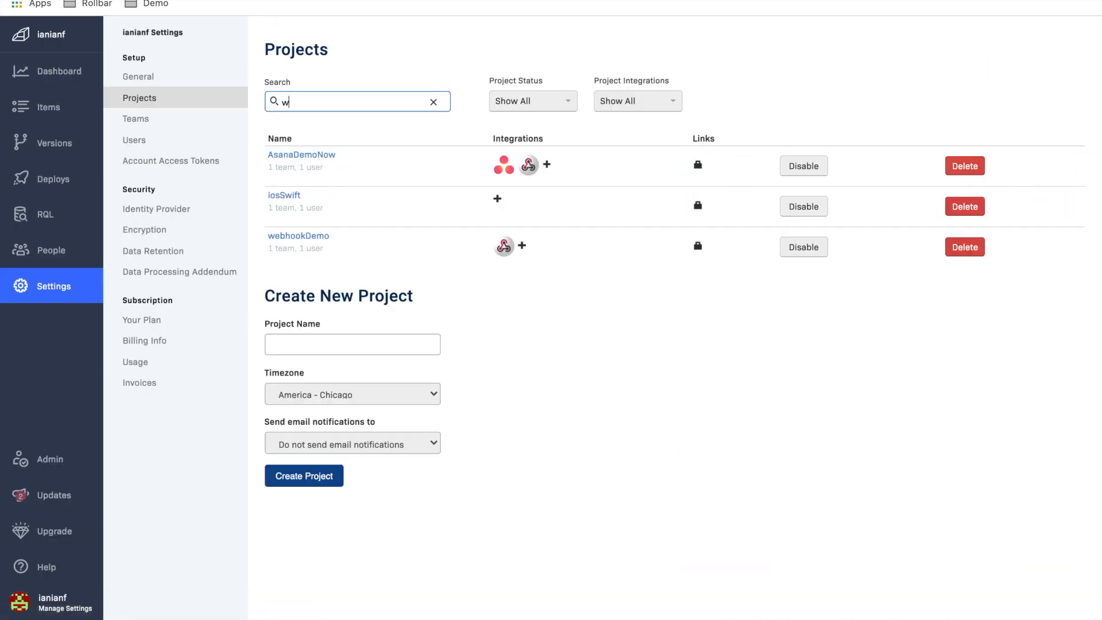
{"action": "left_click", "coordinate": [316, 238]}
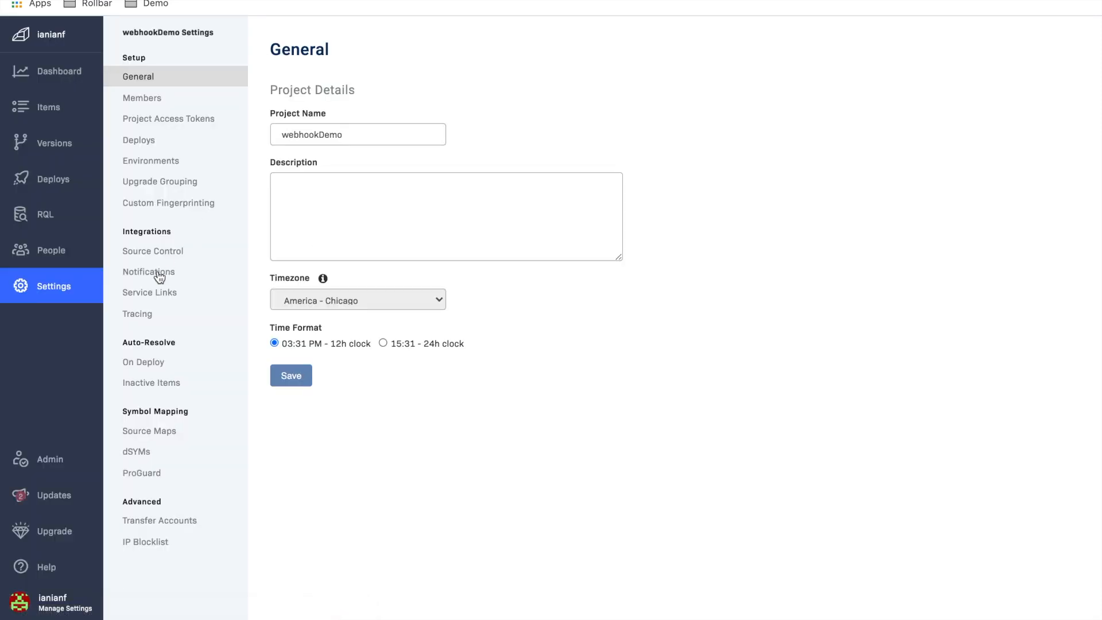
{"action": "left_click", "coordinate": [159, 278]}
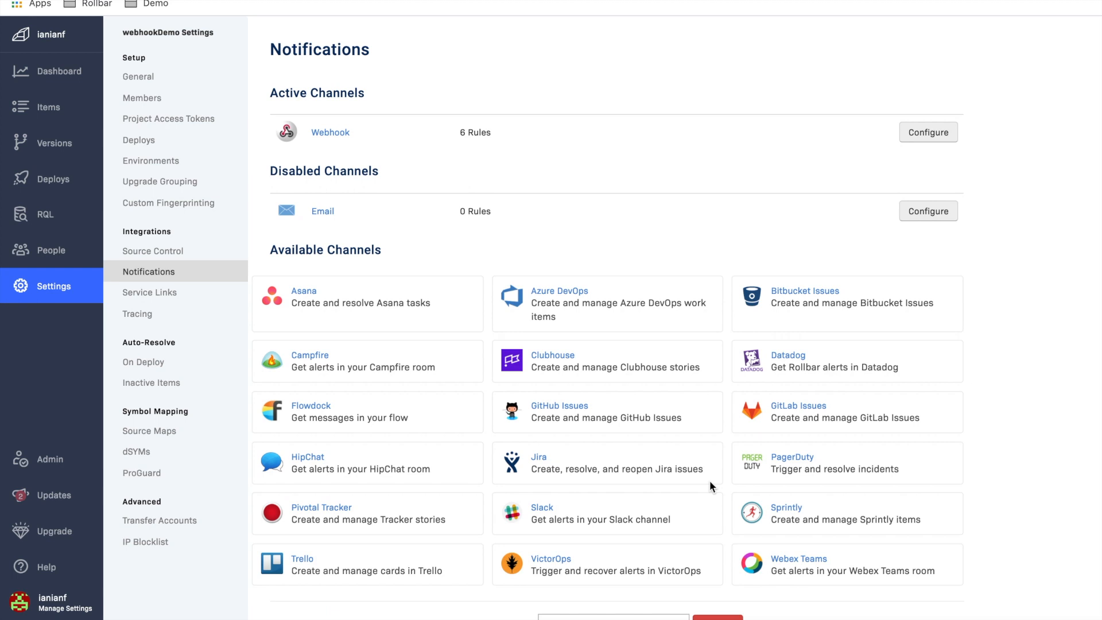
{"action": "left_click_drag", "start_coordinate": [401, 256], "coordinate": [299, 245]}
{"action": "left_click", "coordinate": [300, 245]}
- Switch to Webhook.site and examine the newest request's JSON payload through to its end, including the request headers and metadata
{"action": "key", "text": "ctrl+Tab"}
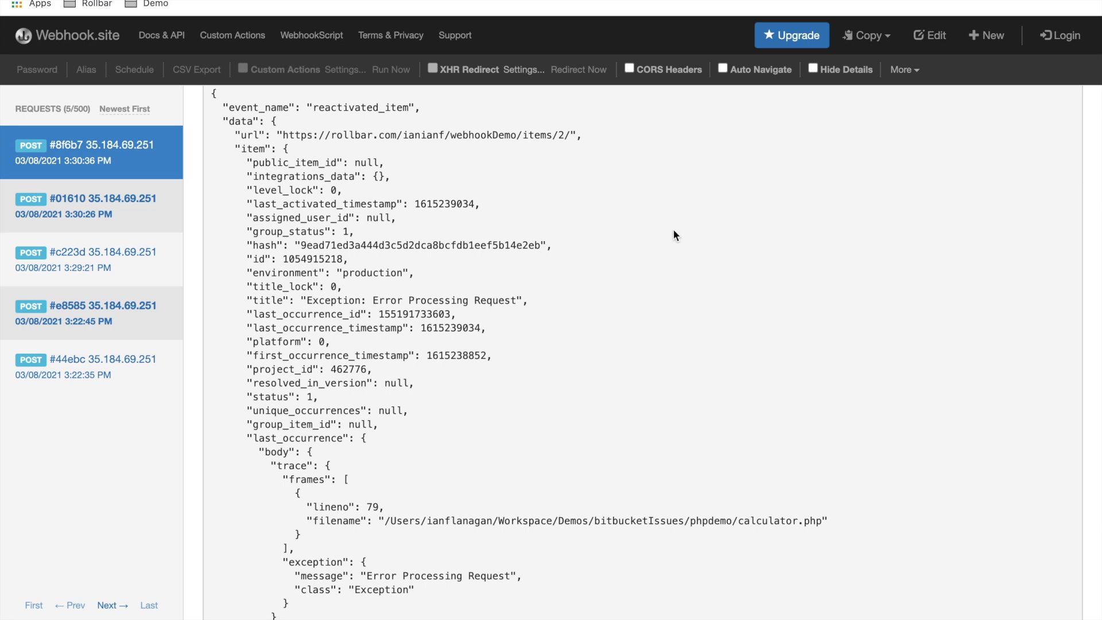
{"action": "scroll", "coordinate": [675, 234], "scroll_direction": "down", "scroll_amount": 10}
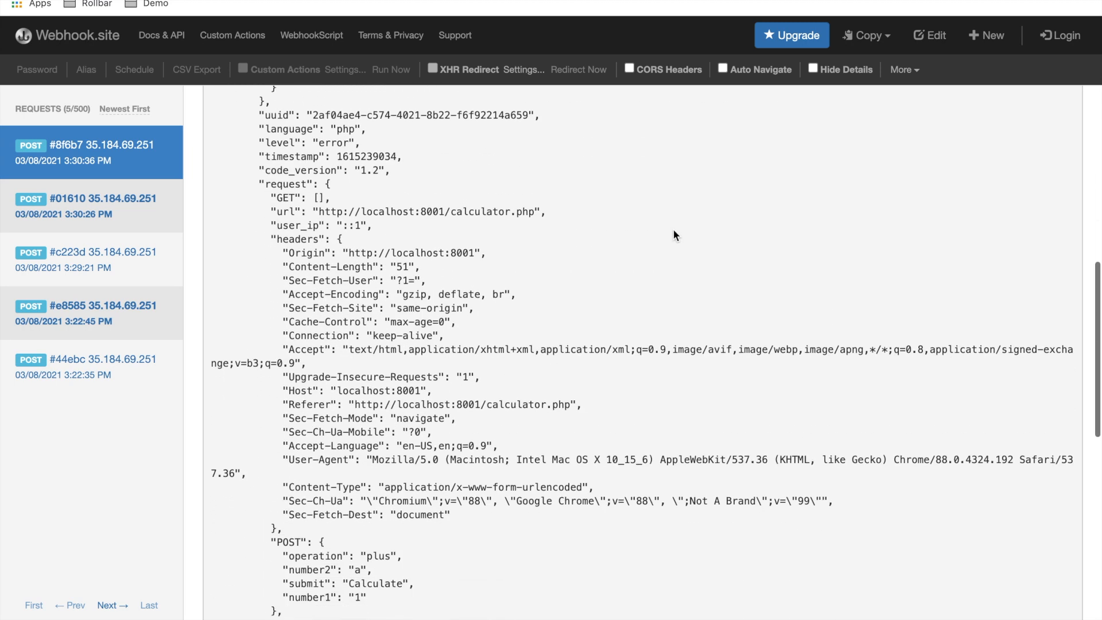
{"action": "scroll", "coordinate": [675, 232], "scroll_direction": "down", "scroll_amount": 1}
{"action": "scroll", "coordinate": [675, 234], "scroll_direction": "down", "scroll_amount": 10}
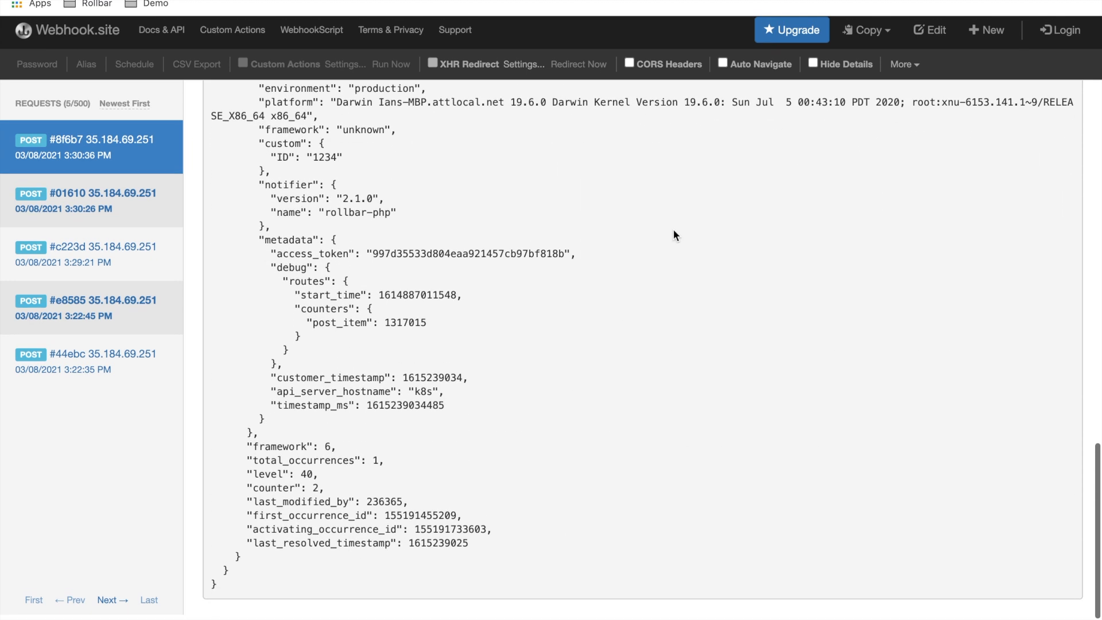